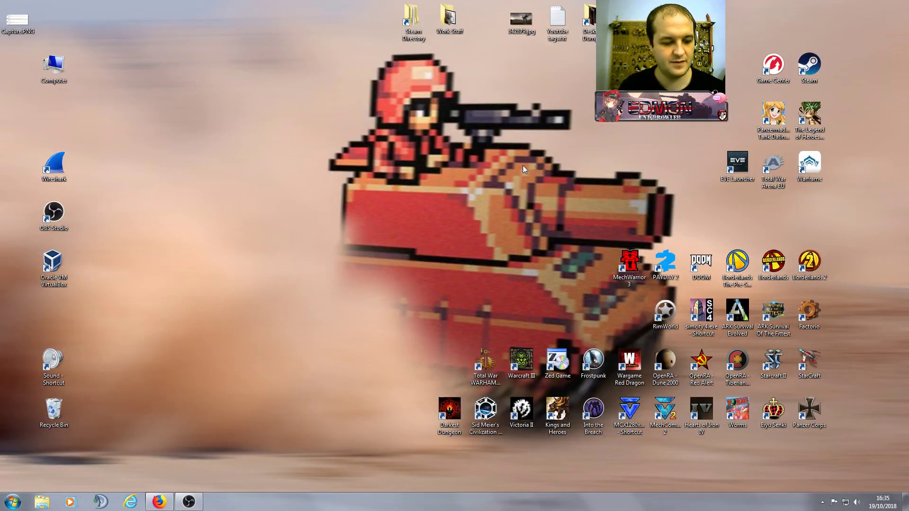
- Bring up the Run dialog and move it higher on the screen
{"action": "key", "text": "super+r"}
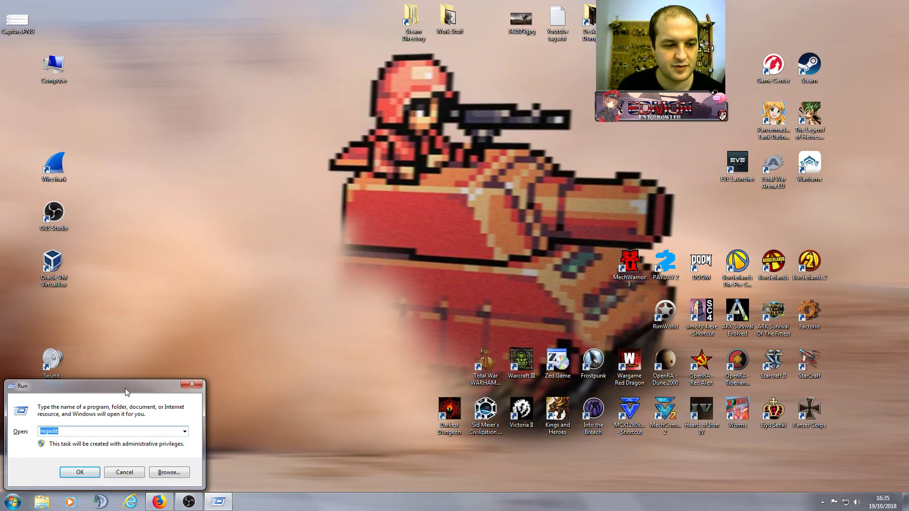
{"action": "left_click_drag", "start_coordinate": [127, 387], "coordinate": [218, 296]}
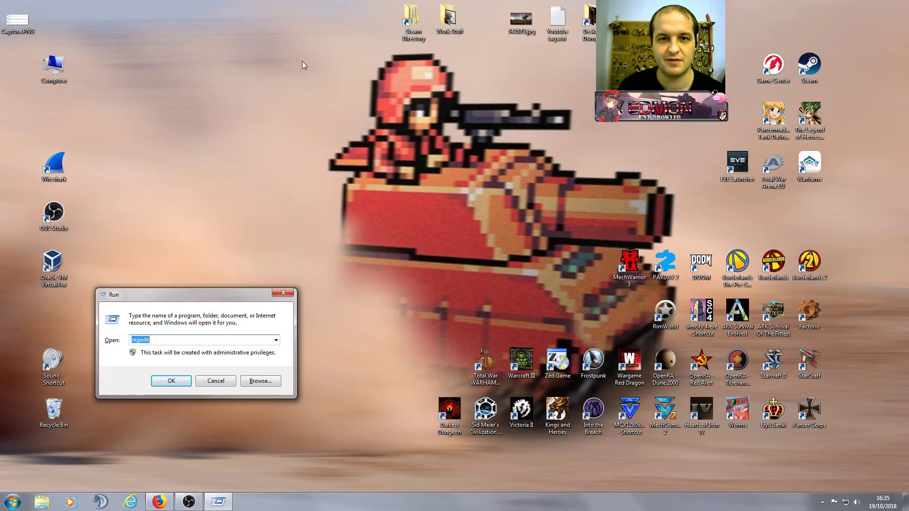
{"action": "left_click_drag", "start_coordinate": [188, 293], "coordinate": [227, 260]}
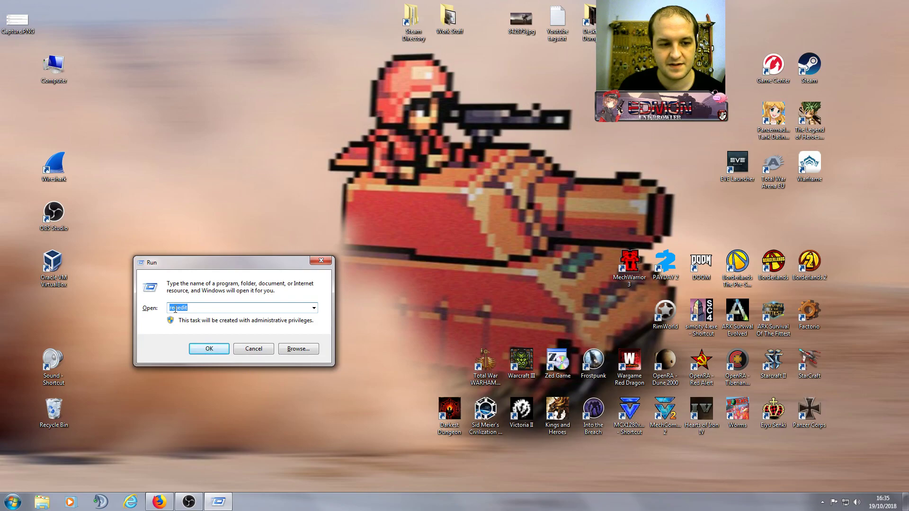
- Launch regedit and expand HKEY_CURRENT_USER > Software > Harebrained Schemes
{"action": "left_click", "coordinate": [209, 349]}
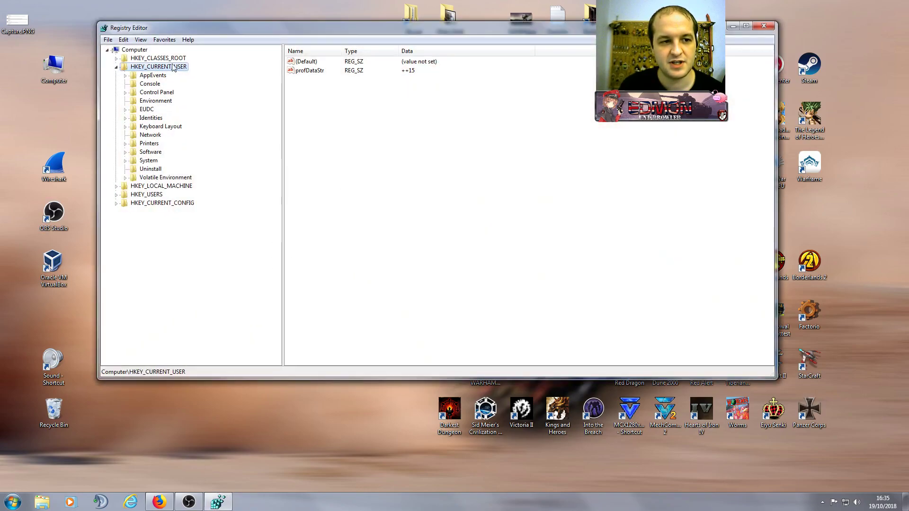
{"action": "left_click", "coordinate": [117, 67]}
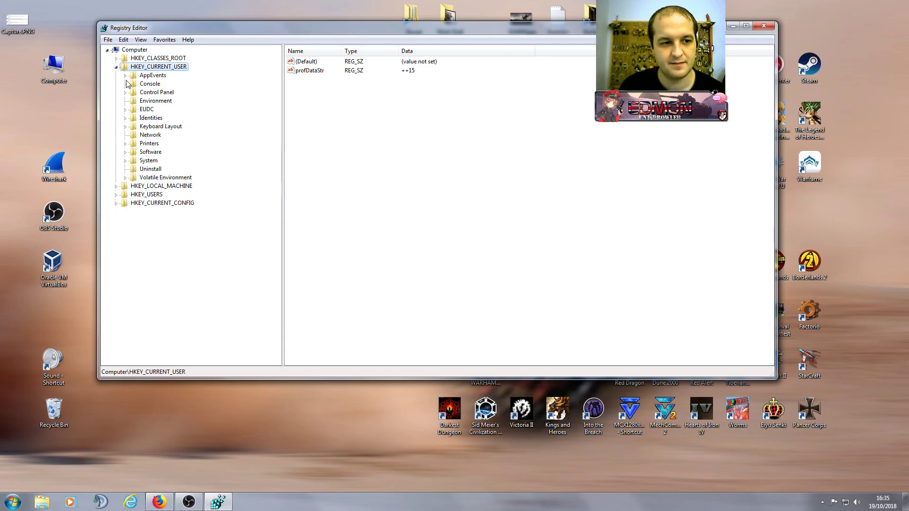
{"action": "left_click", "coordinate": [126, 152]}
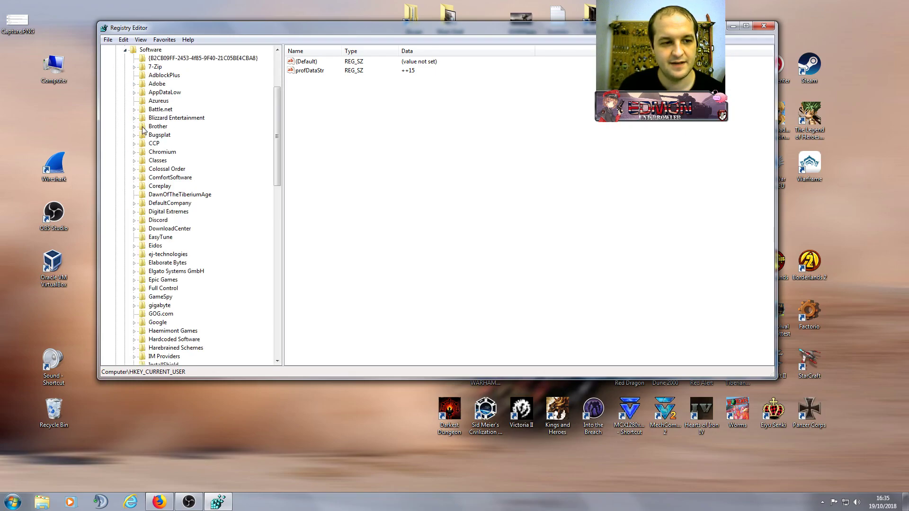
{"action": "left_click_drag", "start_coordinate": [283, 142], "coordinate": [279, 169]}
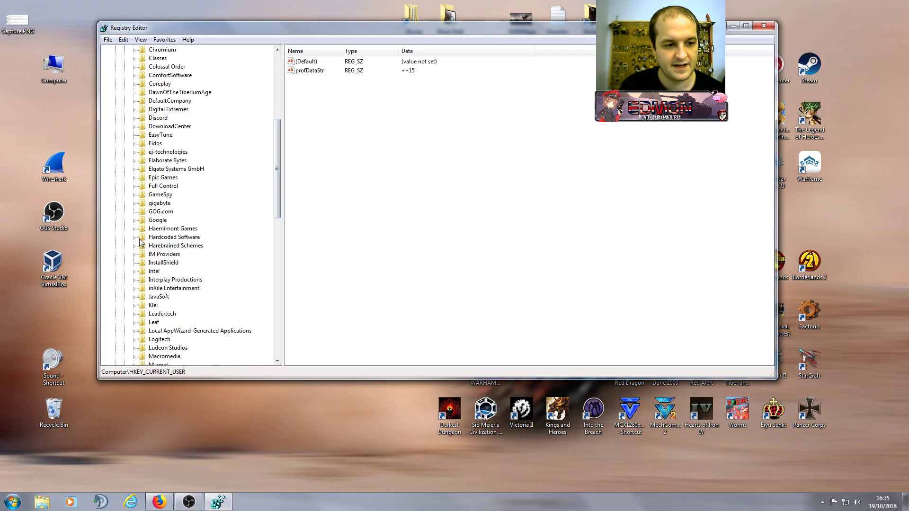
{"action": "left_click", "coordinate": [139, 246]}
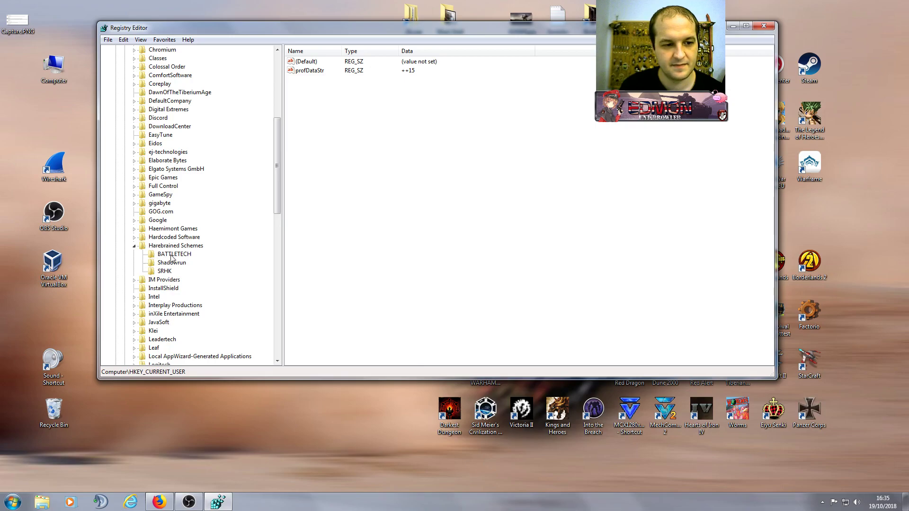
- Select the BATTLETECH key to list its values, dismissing its context menu unused
{"action": "left_click", "coordinate": [174, 255]}
{"action": "right_click", "coordinate": [174, 255]}
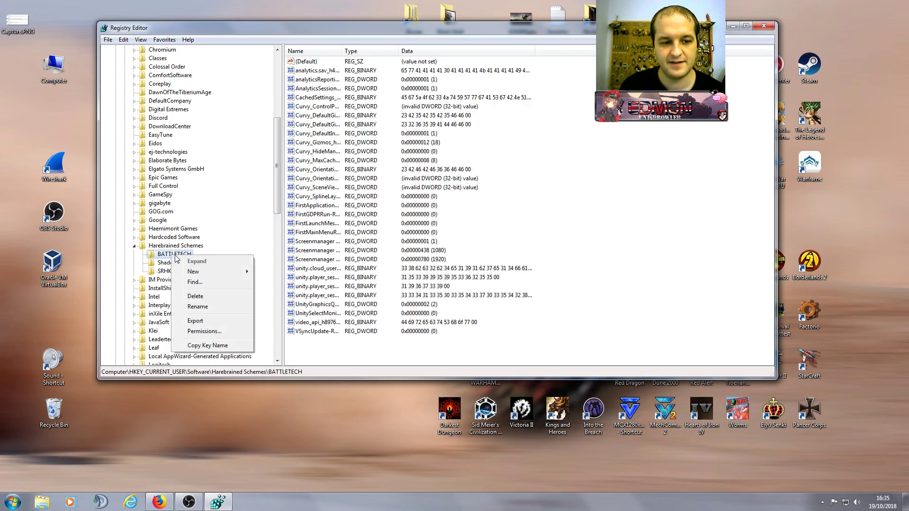
{"action": "left_click", "coordinate": [277, 184]}
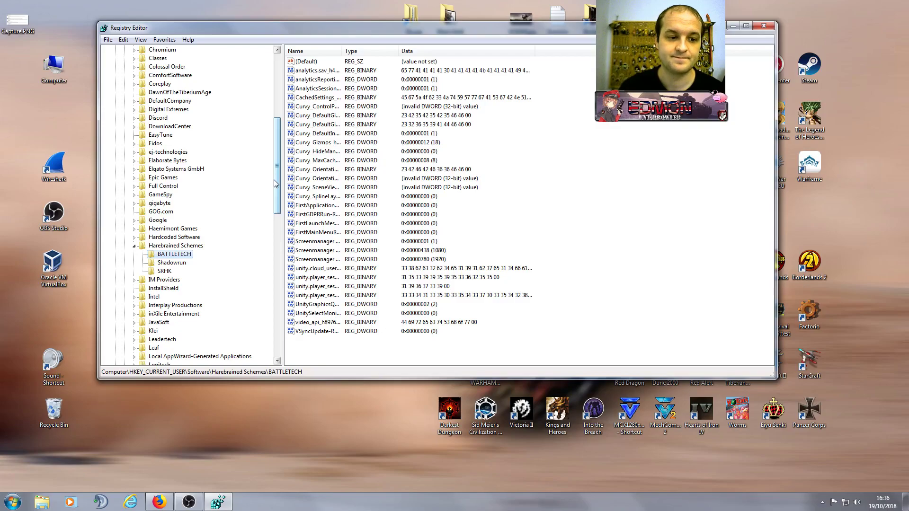
{"action": "left_click", "coordinate": [763, 29]}
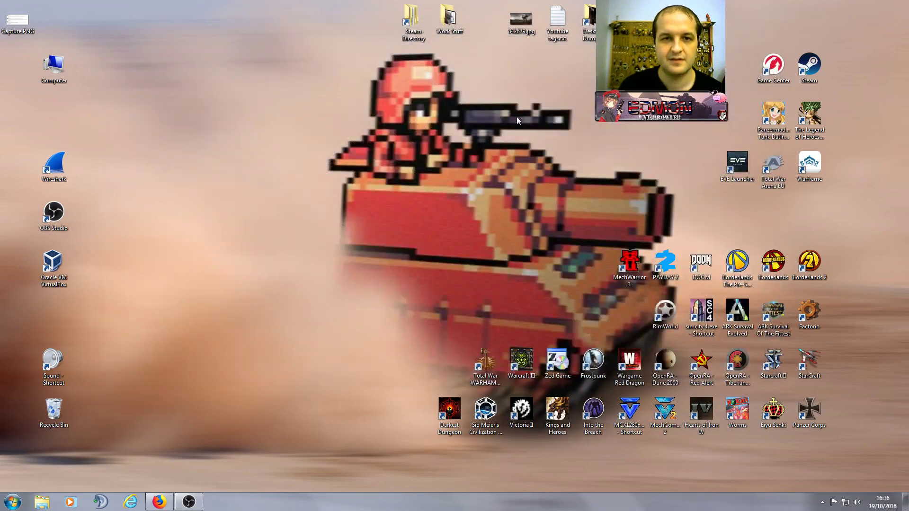